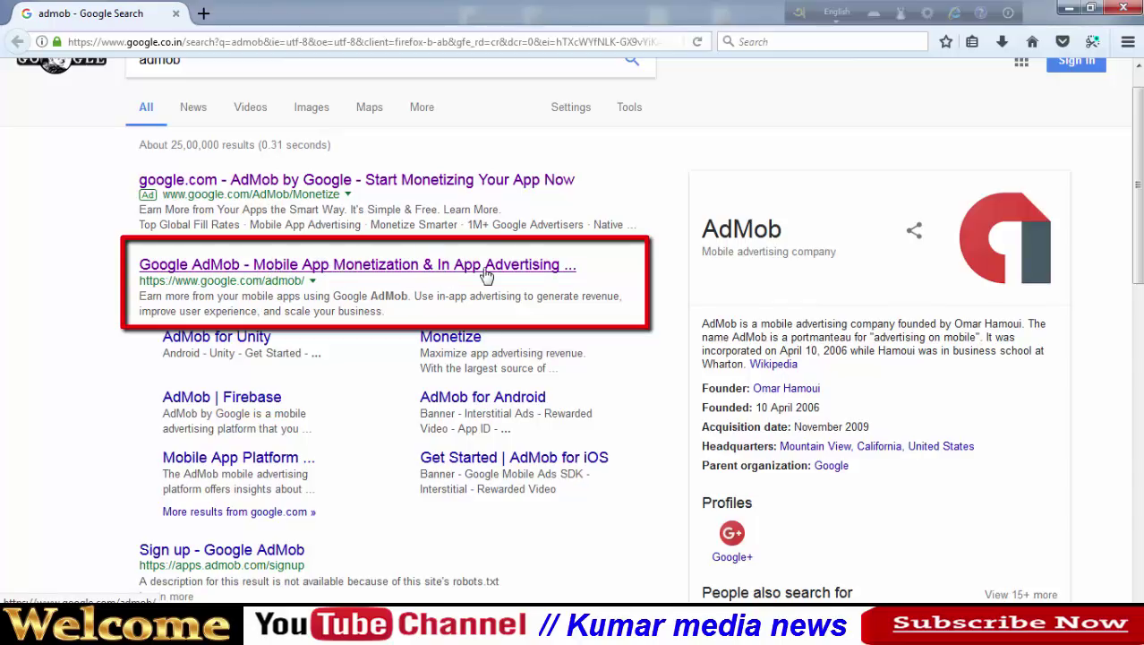
Step: Open the Google AdMob site from the search results and sign up with an existing Google account, entering the account password
{"action": "left_click", "coordinate": [220, 273]}
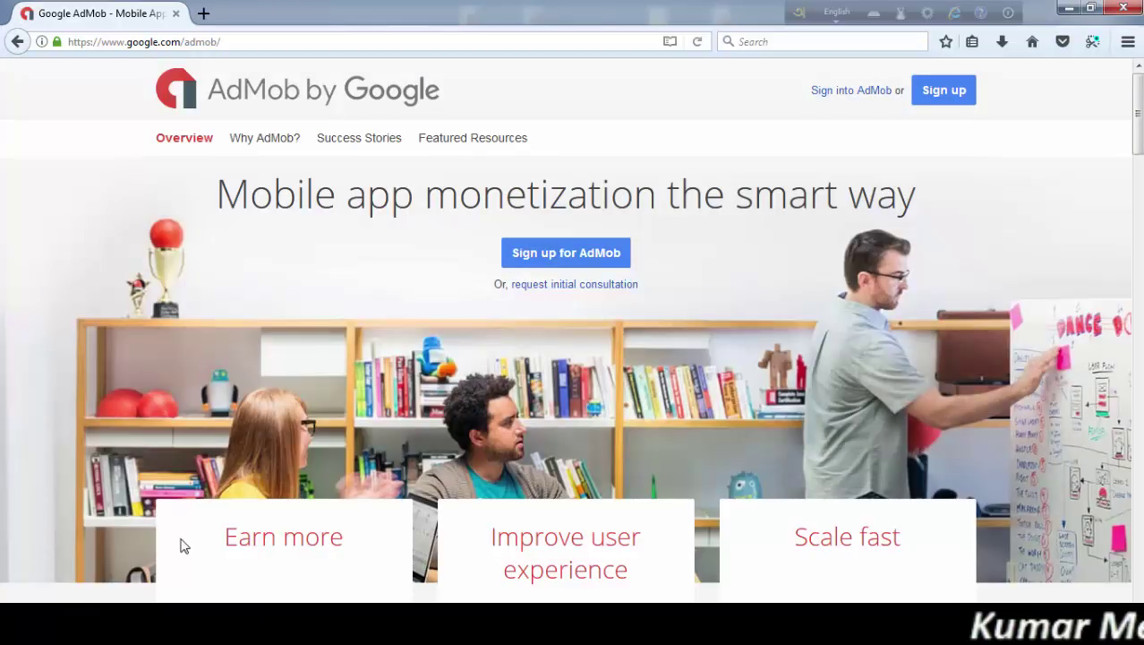
{"action": "left_click", "coordinate": [945, 104]}
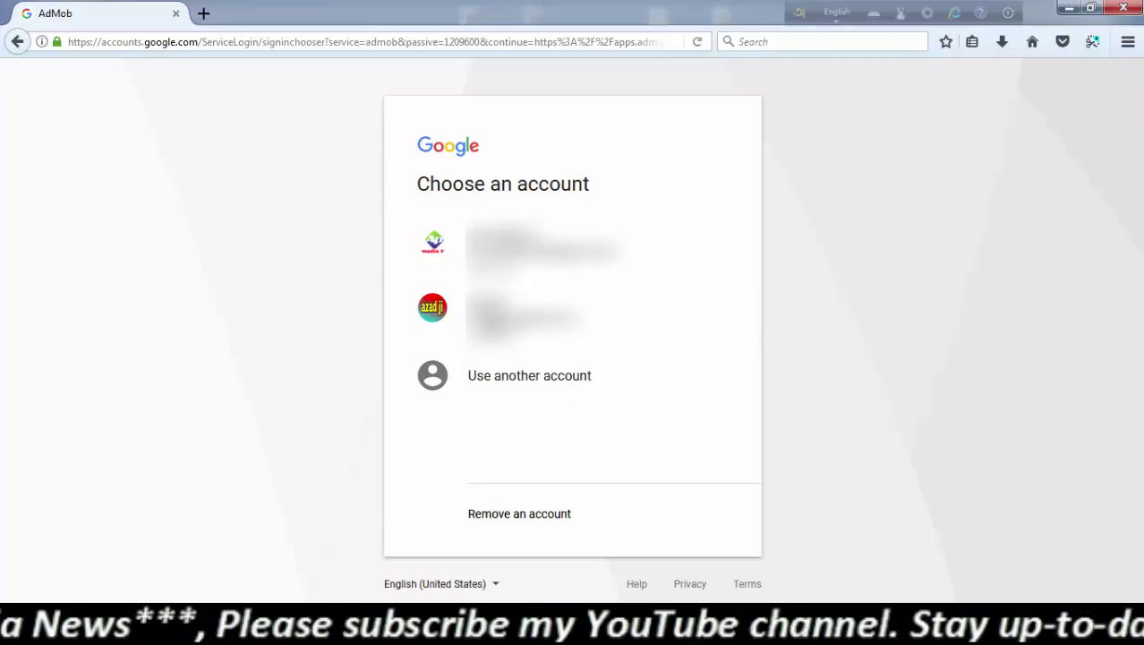
{"action": "left_click", "coordinate": [512, 308]}
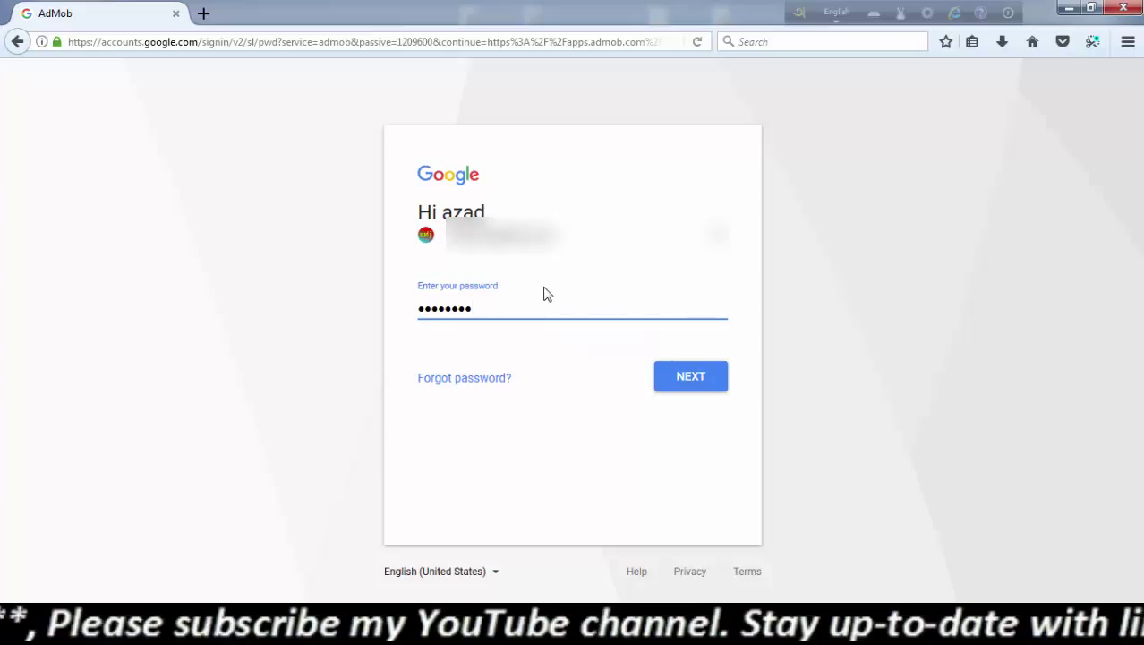
{"action": "left_click", "coordinate": [685, 385]}
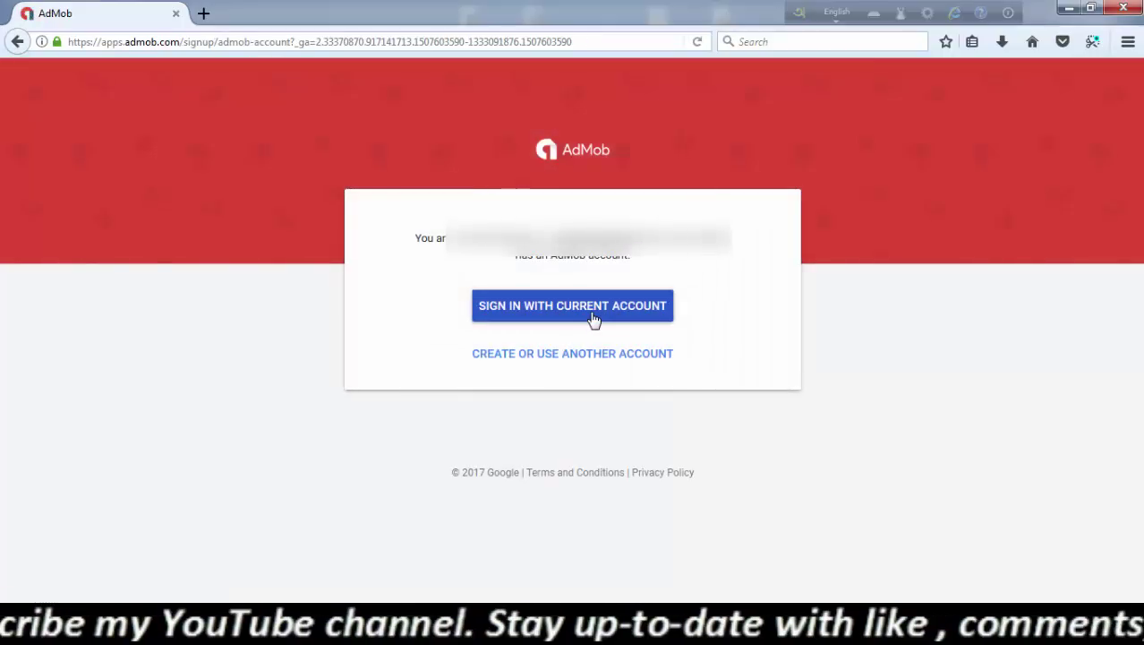
{"action": "left_click", "coordinate": [594, 320]}
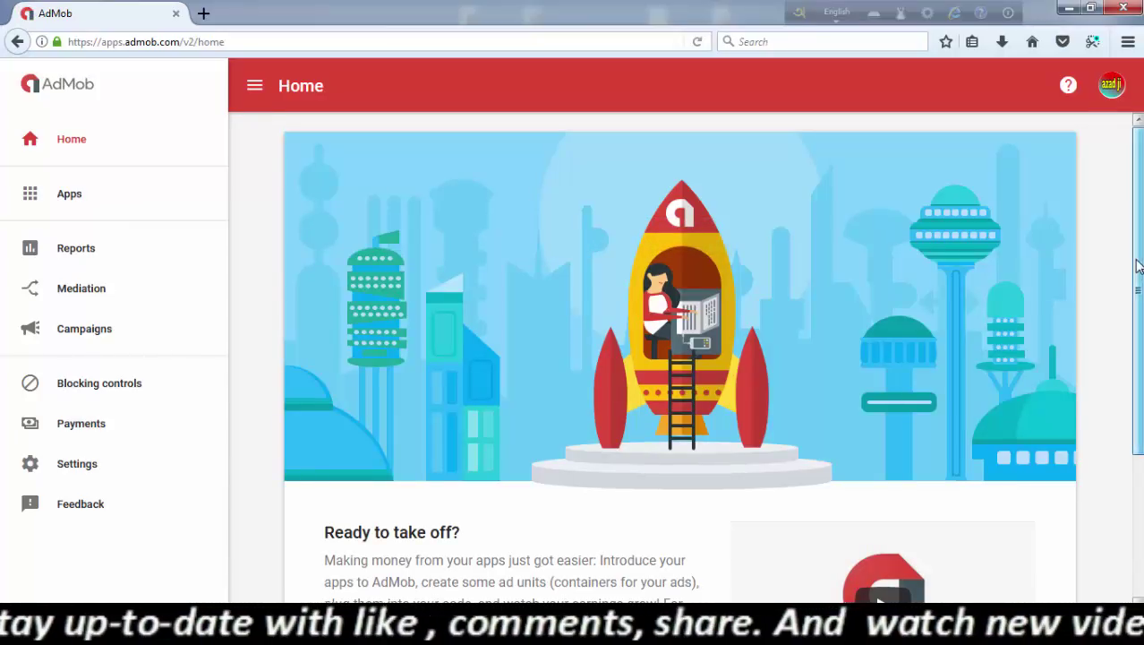
{"action": "scroll", "coordinate": [1136, 340], "scroll_direction": "down", "scroll_amount": 2}
{"action": "scroll", "coordinate": [1133, 367], "scroll_direction": "down", "scroll_amount": 1}
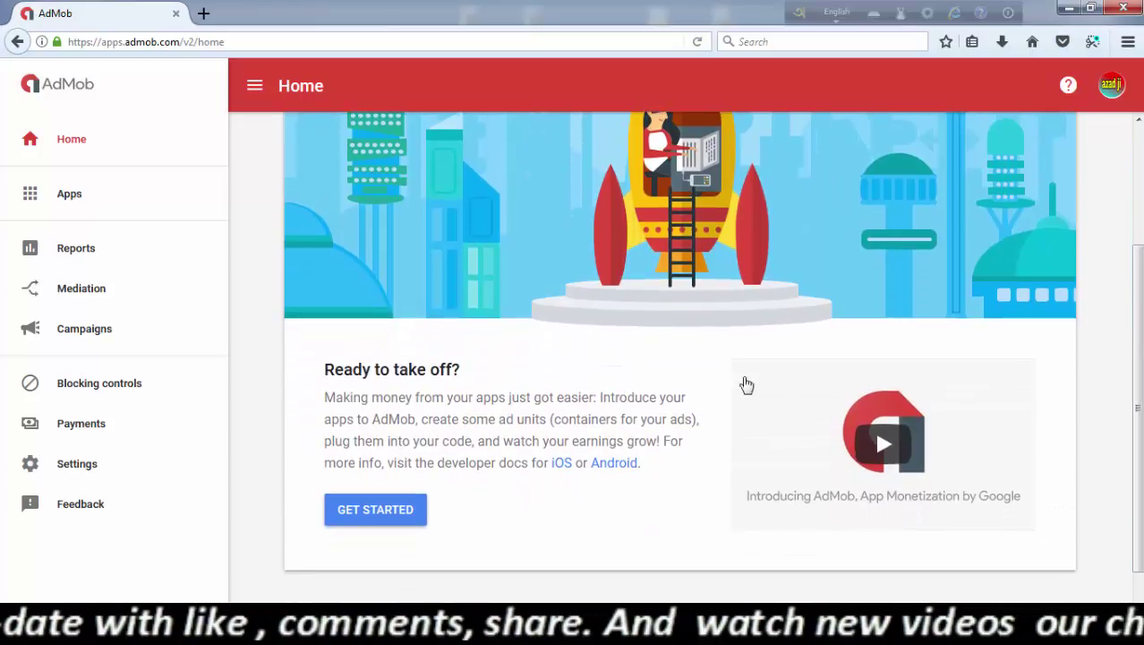
{"action": "left_click", "coordinate": [377, 510]}
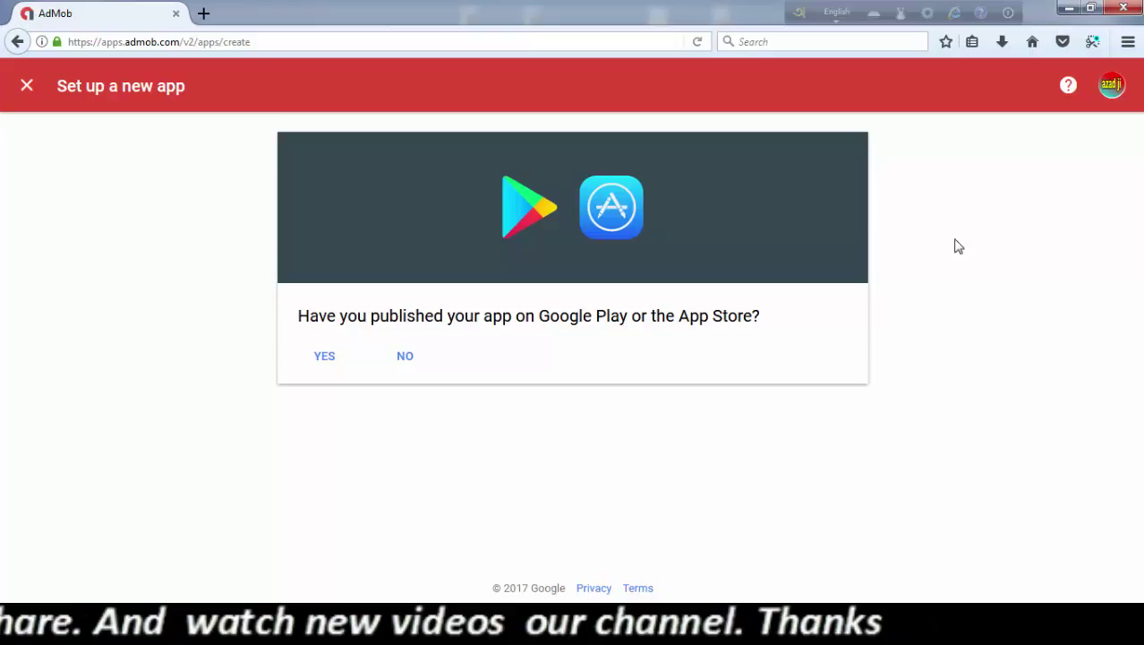
{"action": "left_click", "coordinate": [27, 86]}
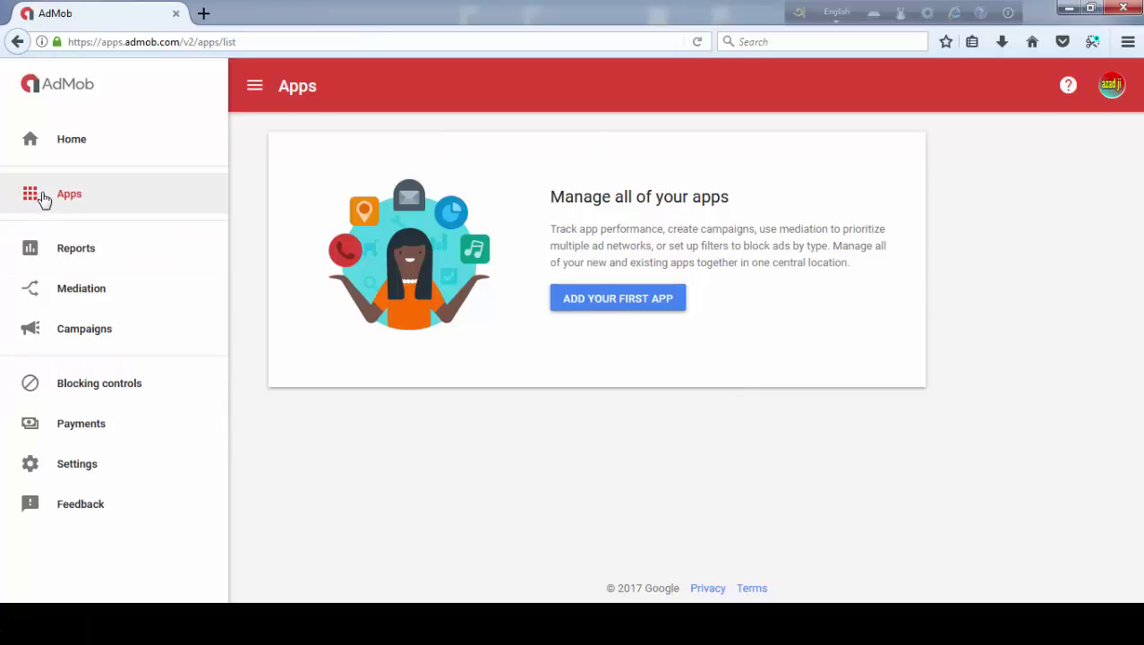
{"action": "left_click", "coordinate": [104, 207]}
{"action": "left_click", "coordinate": [150, 209]}
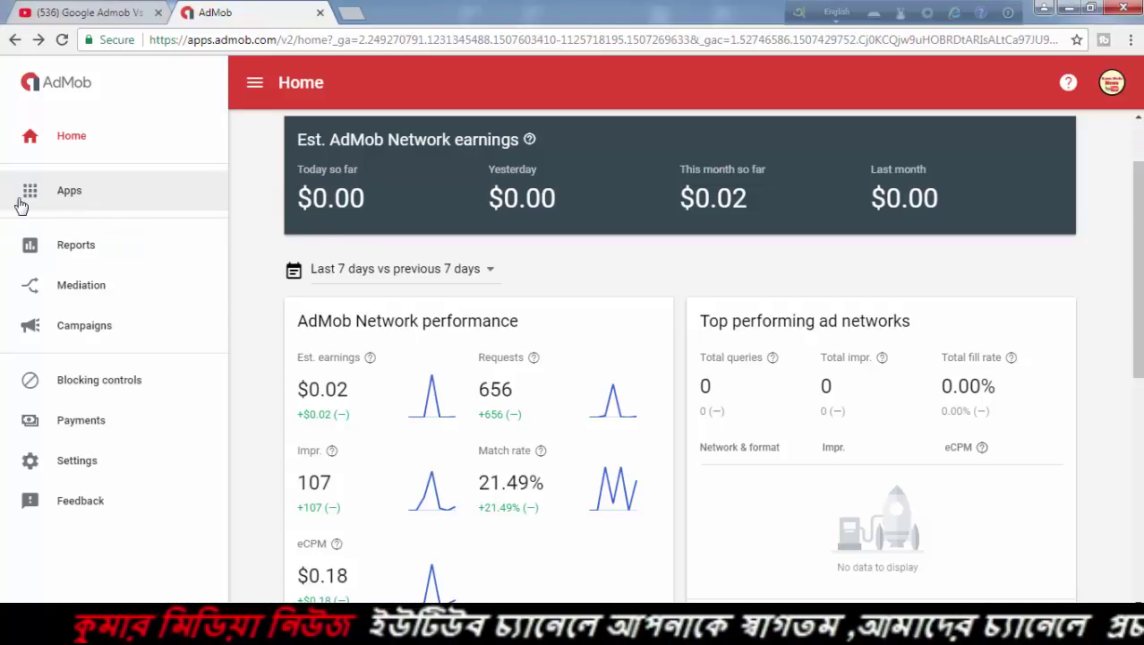
Step: Add a new unpublished app named "kumar media news" for the Android platform
{"action": "left_click", "coordinate": [69, 194]}
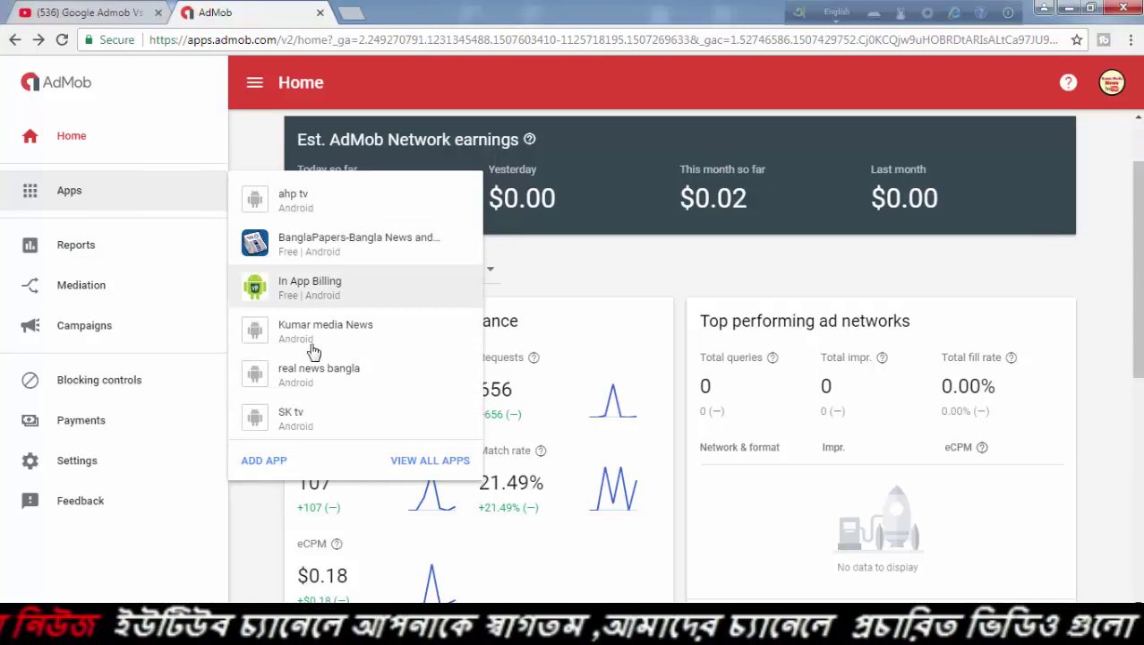
{"action": "left_click", "coordinate": [261, 465]}
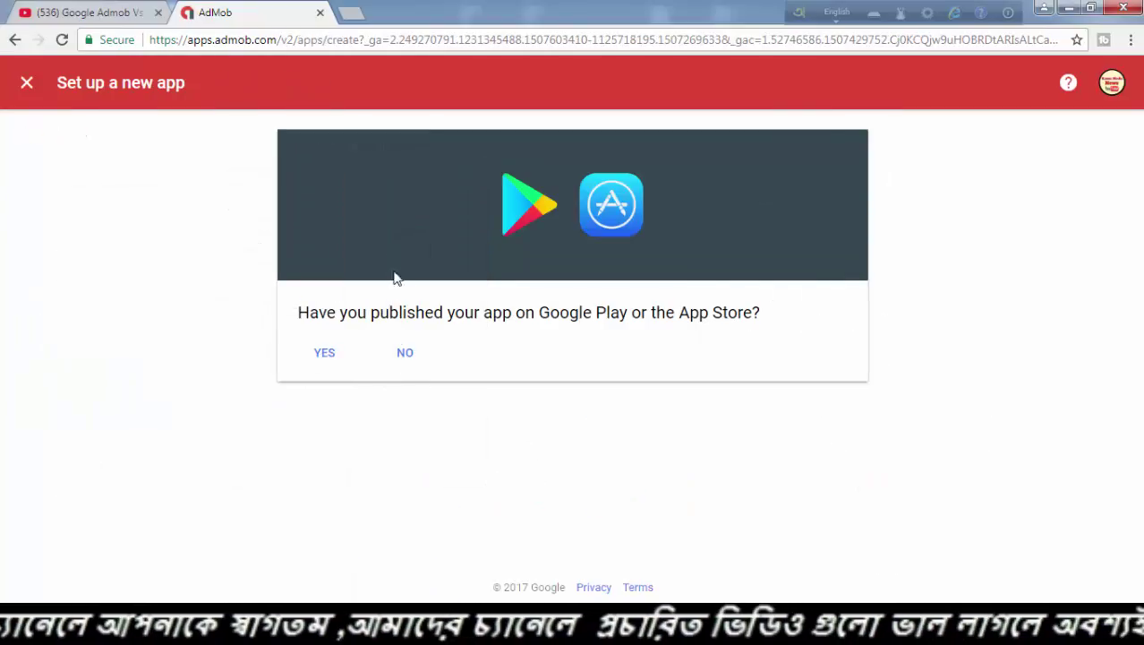
{"action": "left_click", "coordinate": [404, 360]}
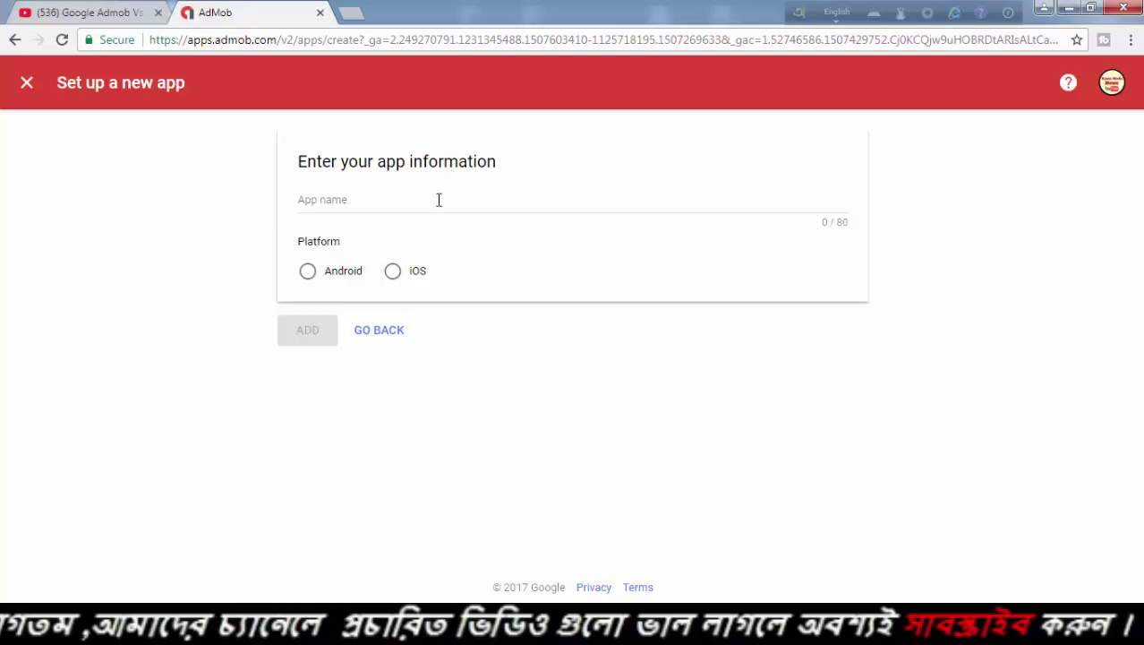
{"action": "left_click", "coordinate": [370, 200]}
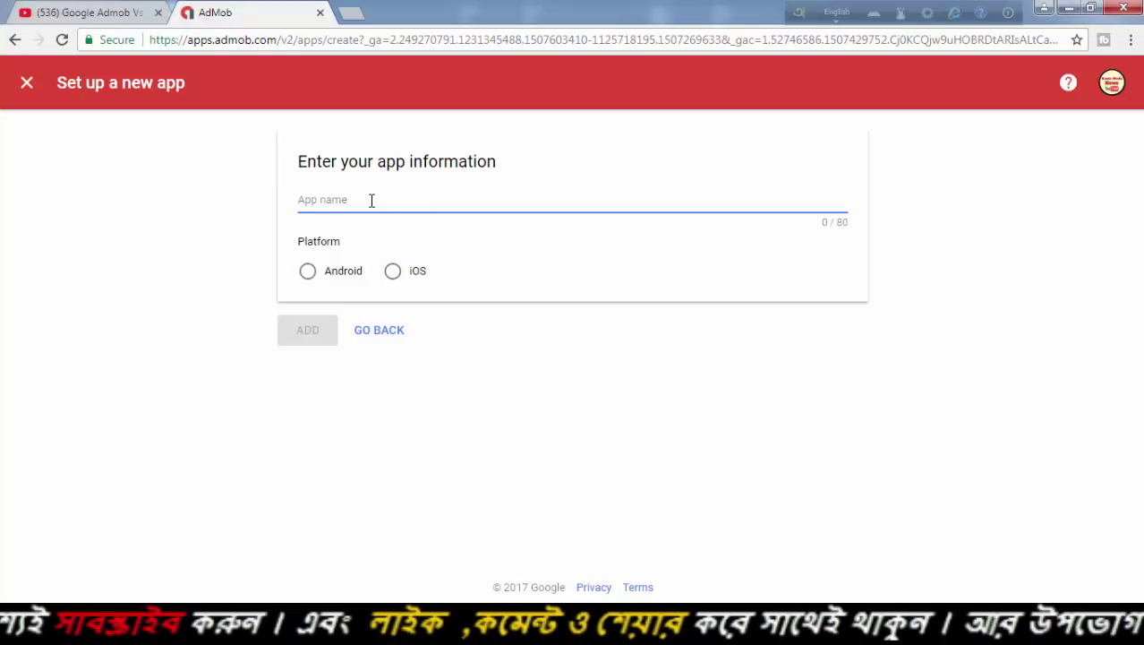
{"action": "type", "text": "kumar media news"}
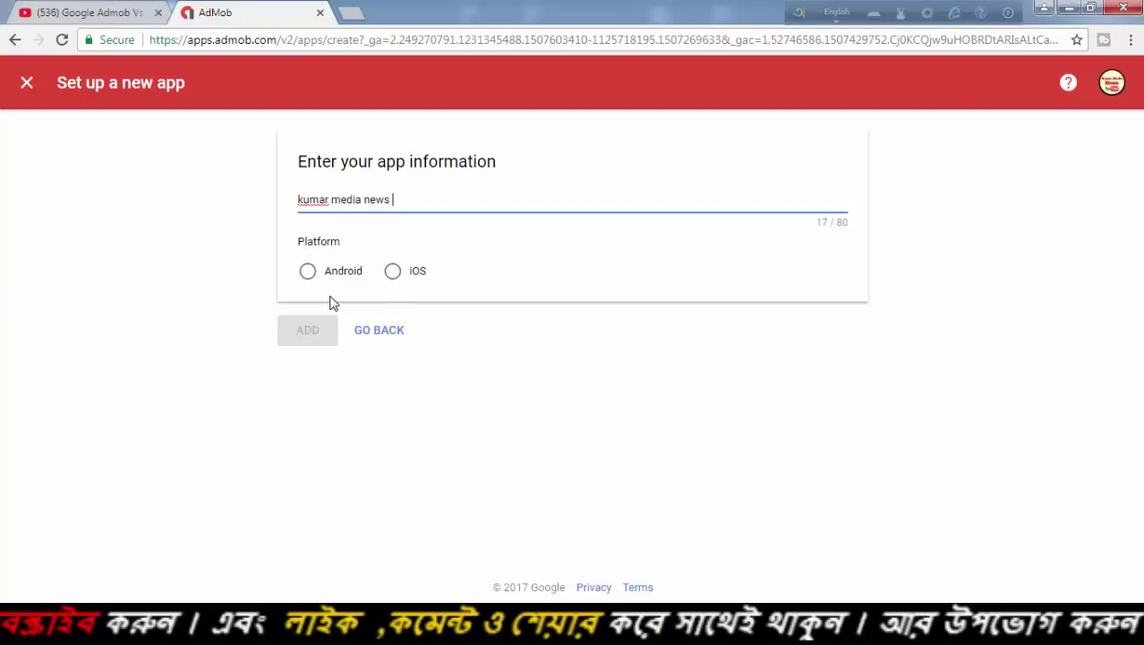
{"action": "left_click", "coordinate": [308, 272]}
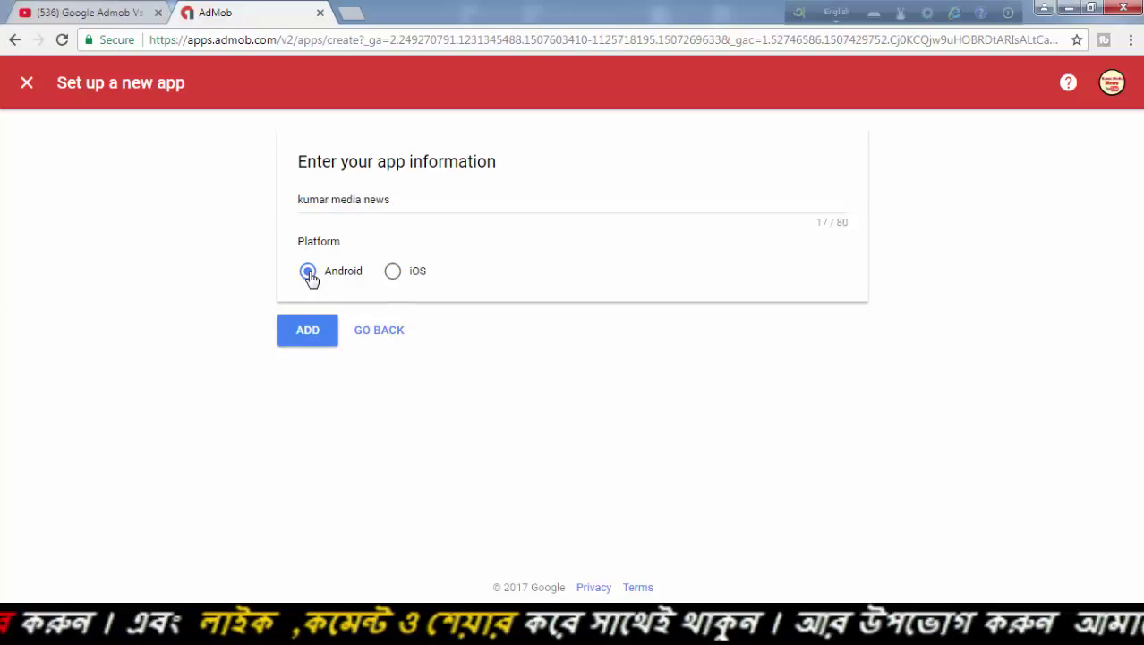
{"action": "left_click", "coordinate": [324, 333]}
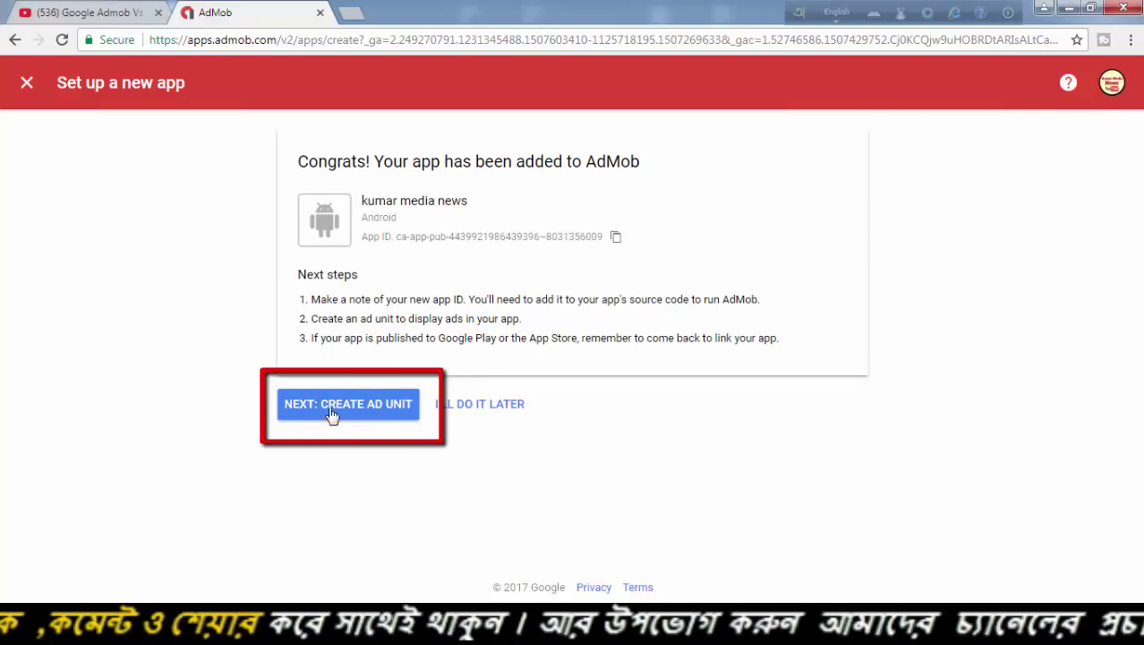
Step: Start creating an ad unit for the new app and choose the Banner format
{"action": "left_click", "coordinate": [404, 408]}
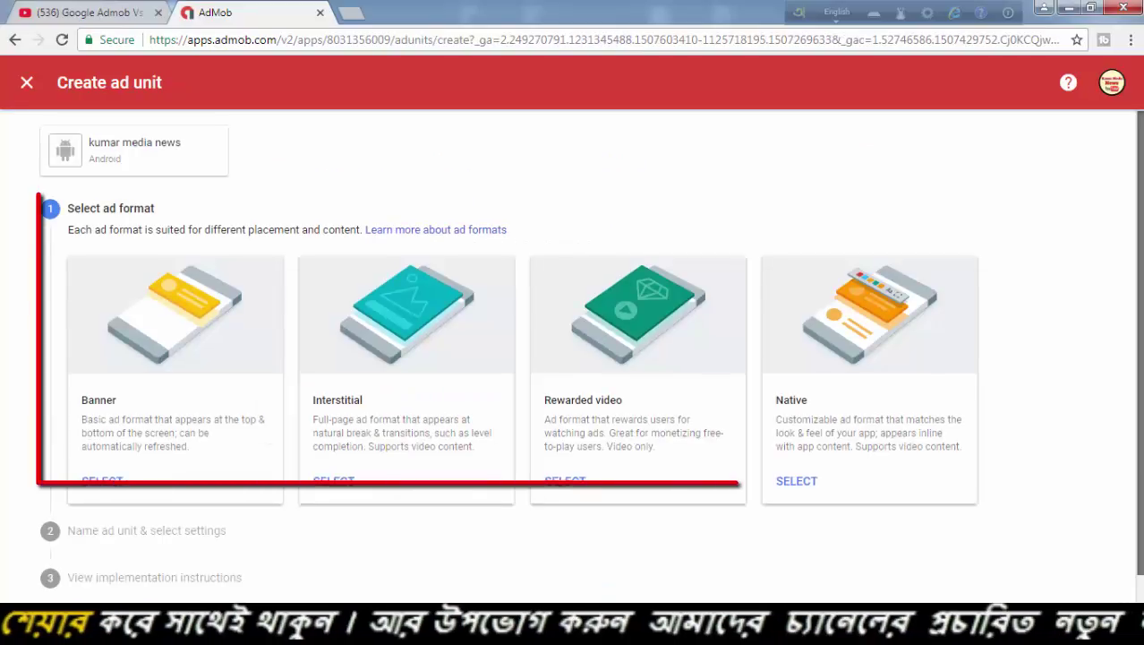
{"action": "scroll", "coordinate": [1142, 168], "scroll_direction": "down", "scroll_amount": 1}
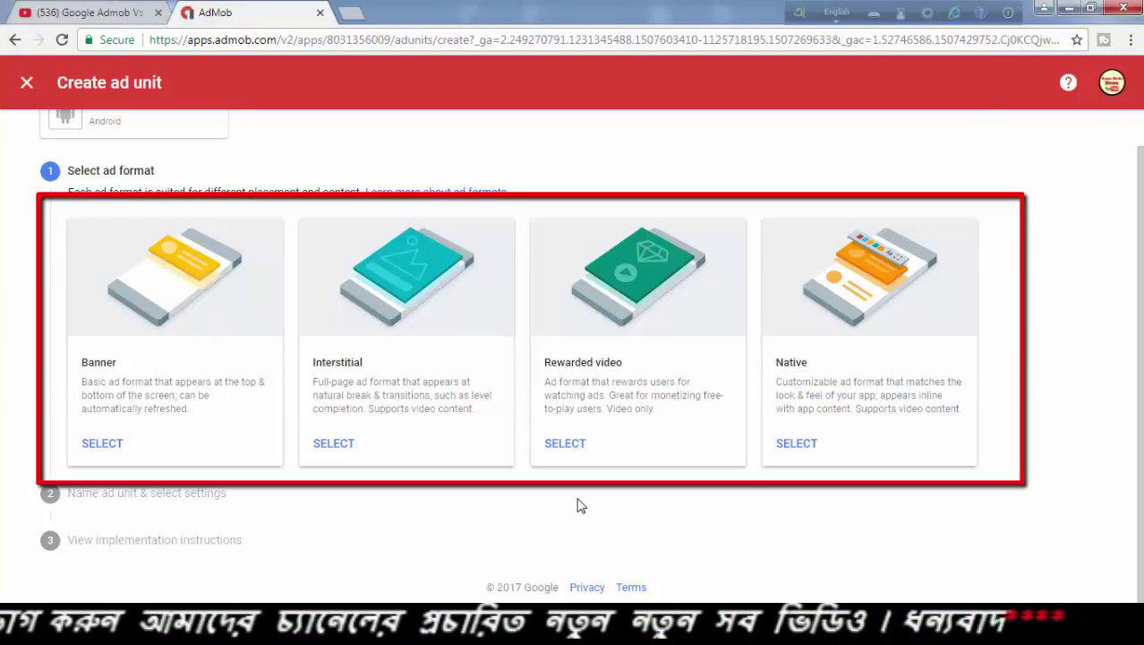
{"action": "left_click", "coordinate": [102, 444]}
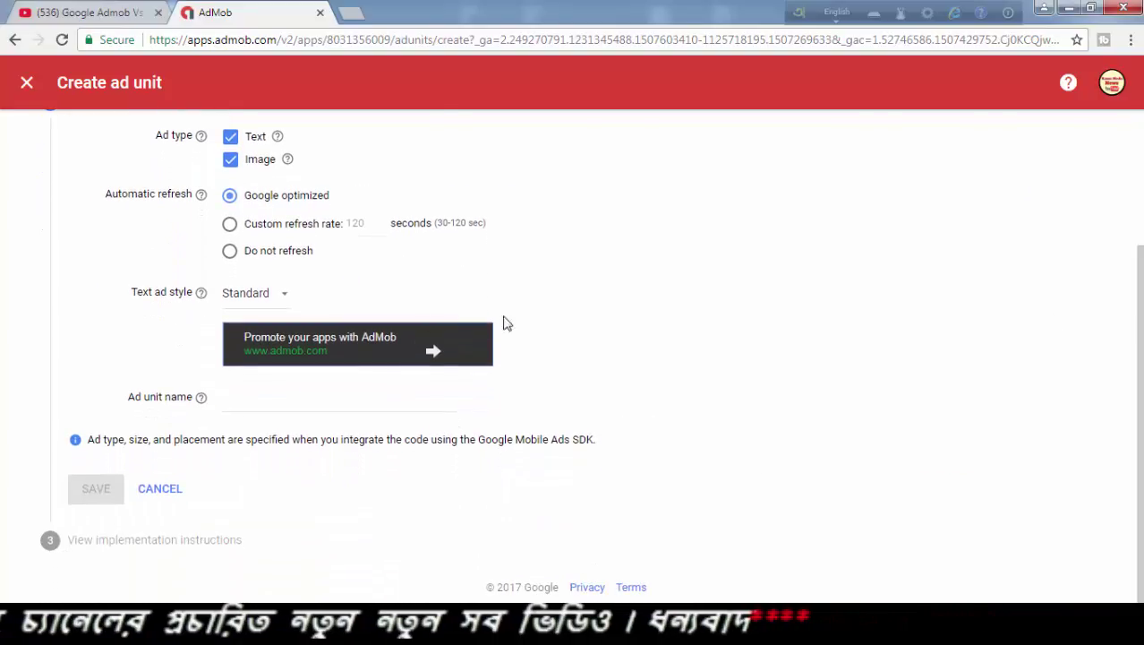
Step: Name the banner ad unit "kum 1 you bbbb" and save it
{"action": "left_click", "coordinate": [285, 406]}
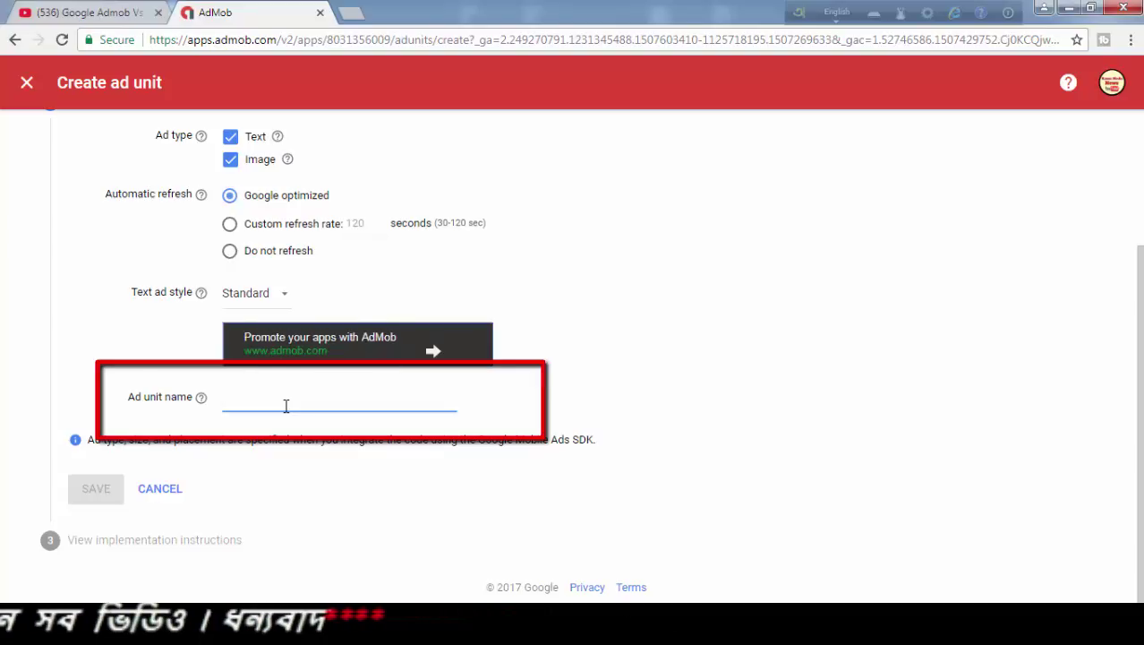
{"action": "type", "text": "k"}
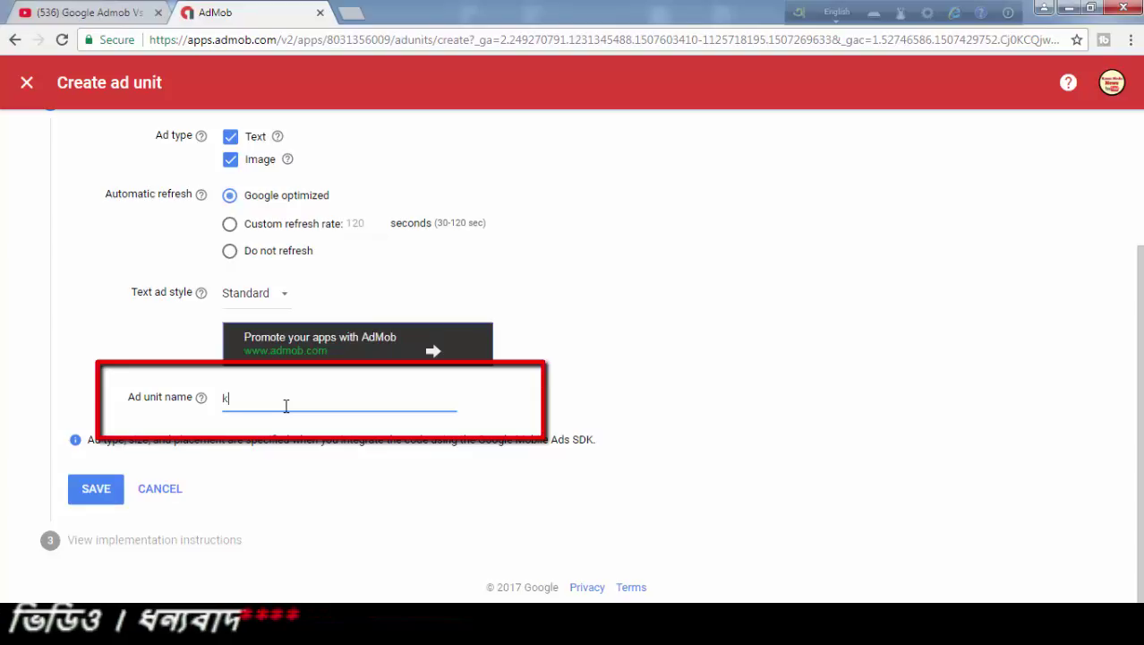
{"action": "type", "text": "um "}
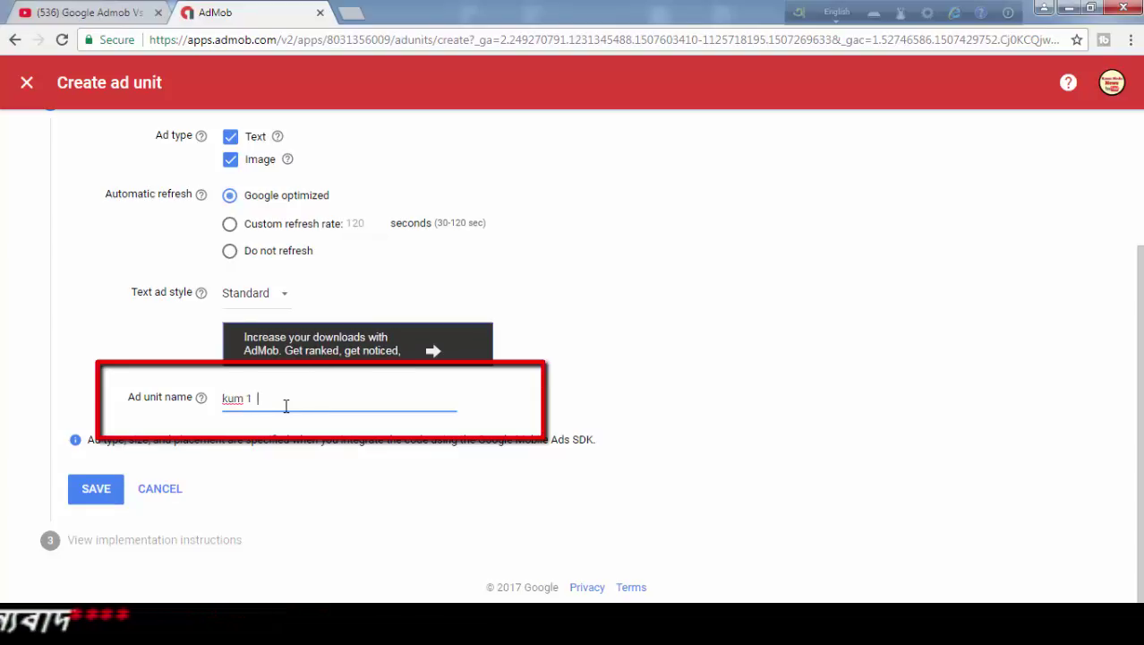
{"action": "type", "text": "1  yo"}
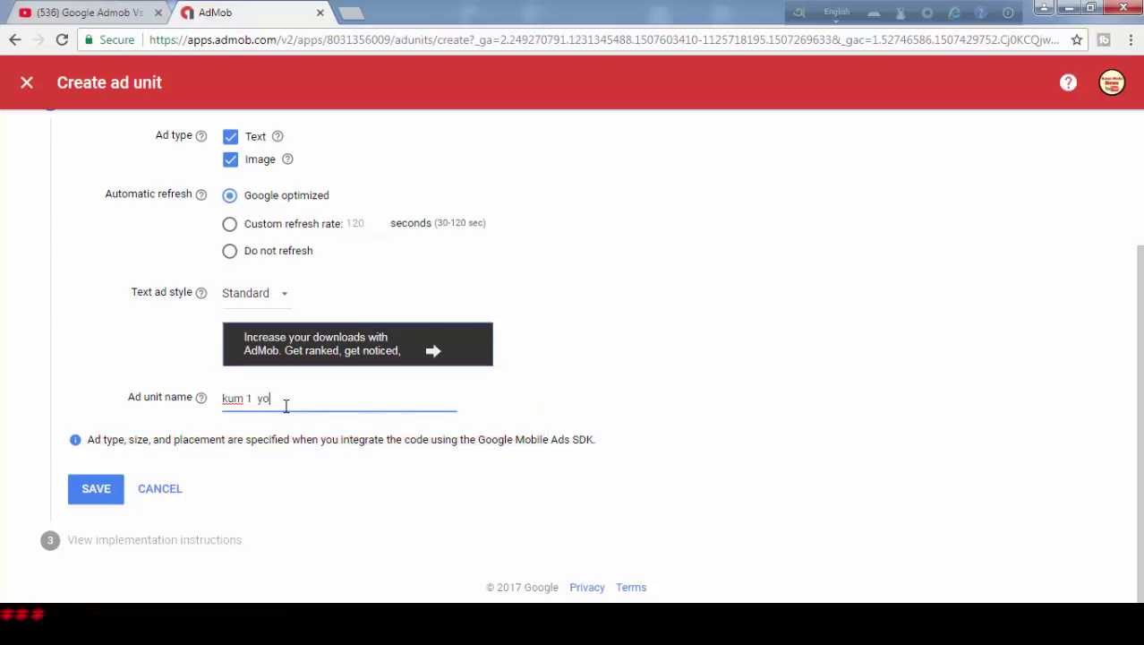
{"action": "type", "text": "u"}
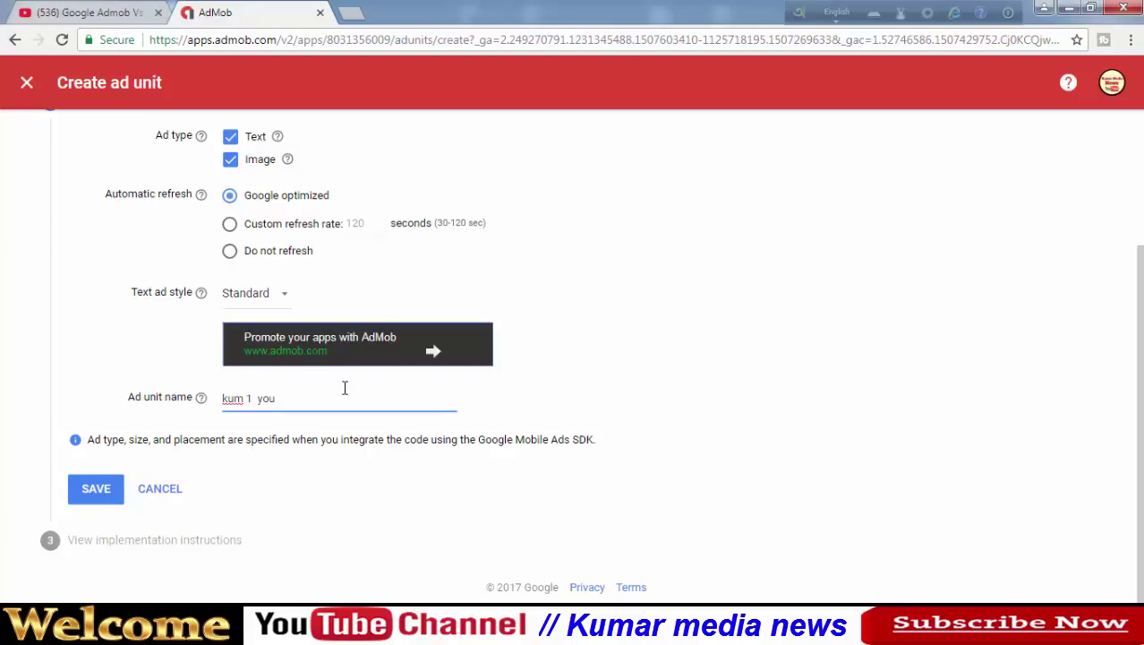
{"action": "type", "text": "bbbb"}
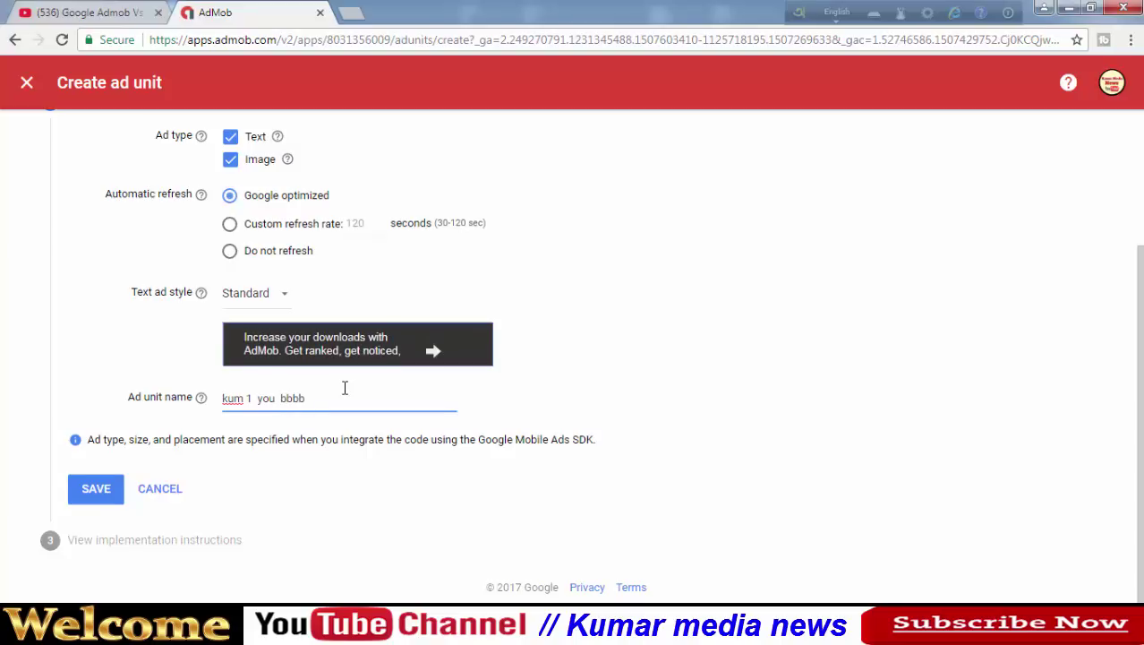
{"action": "left_click", "coordinate": [94, 502]}
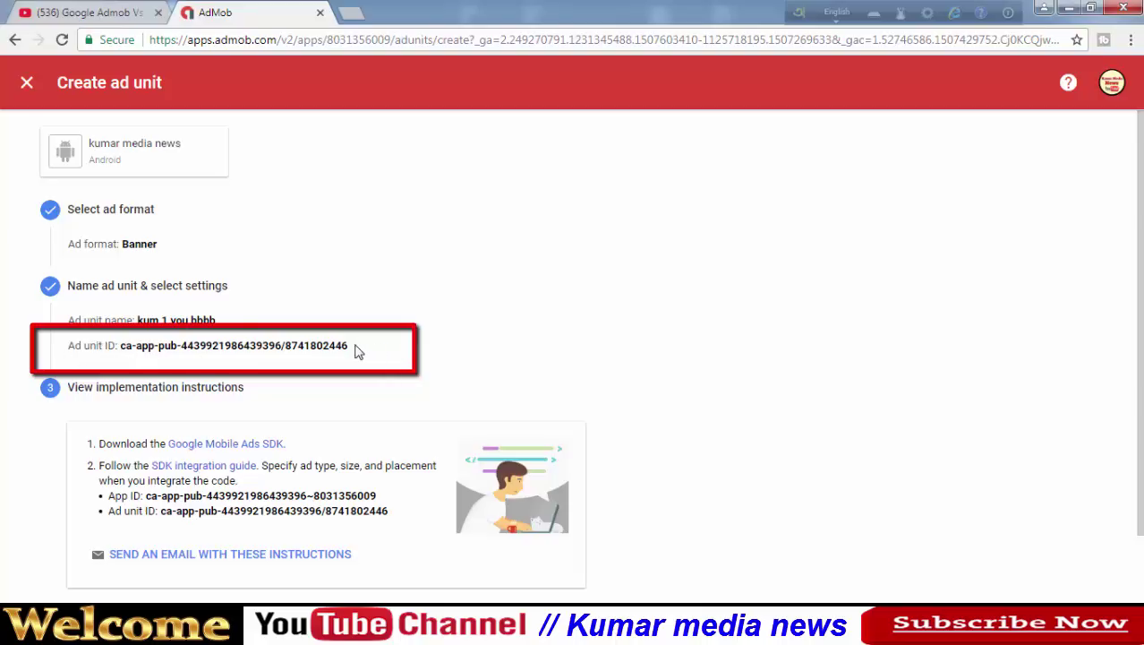
Step: Copy the banner's ad unit ID and finish the ad unit setup
{"action": "left_click_drag", "start_coordinate": [347, 345], "coordinate": [118, 354]}
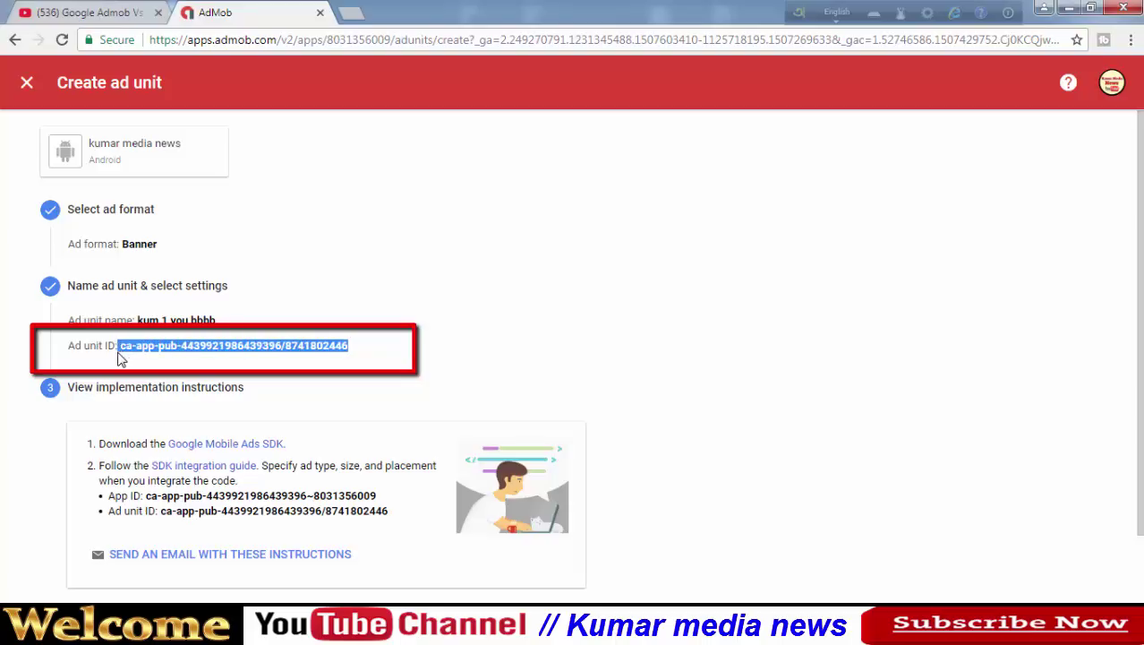
{"action": "right_click", "coordinate": [211, 356]}
{"action": "left_click", "coordinate": [240, 361]}
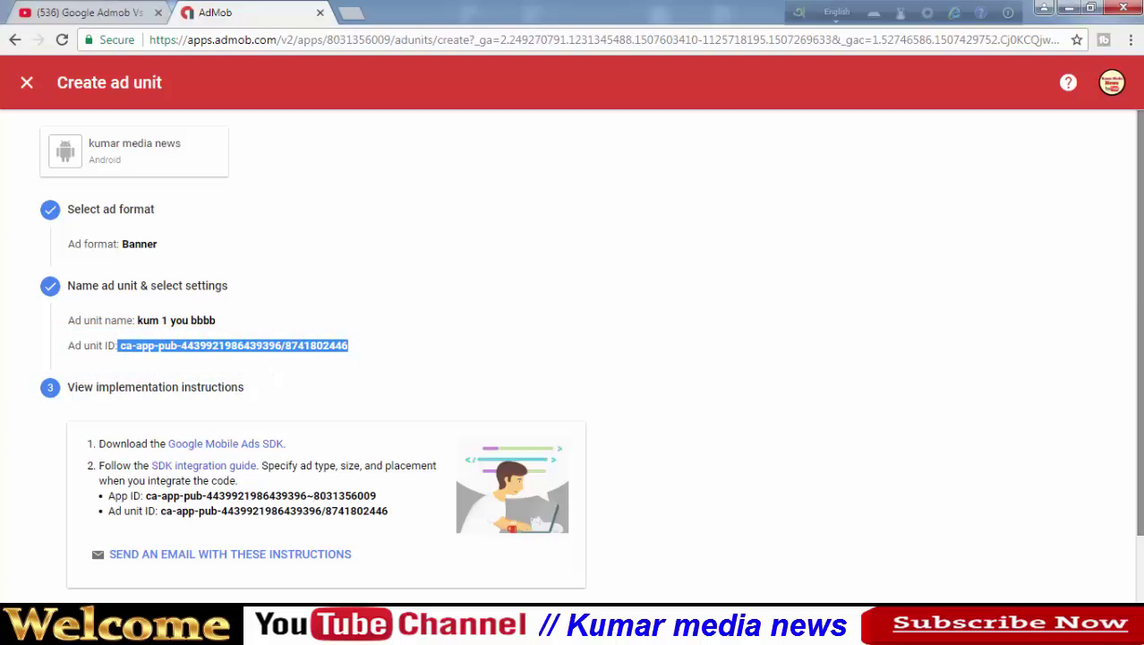
{"action": "scroll", "coordinate": [1140, 280], "scroll_direction": "down", "scroll_amount": 1}
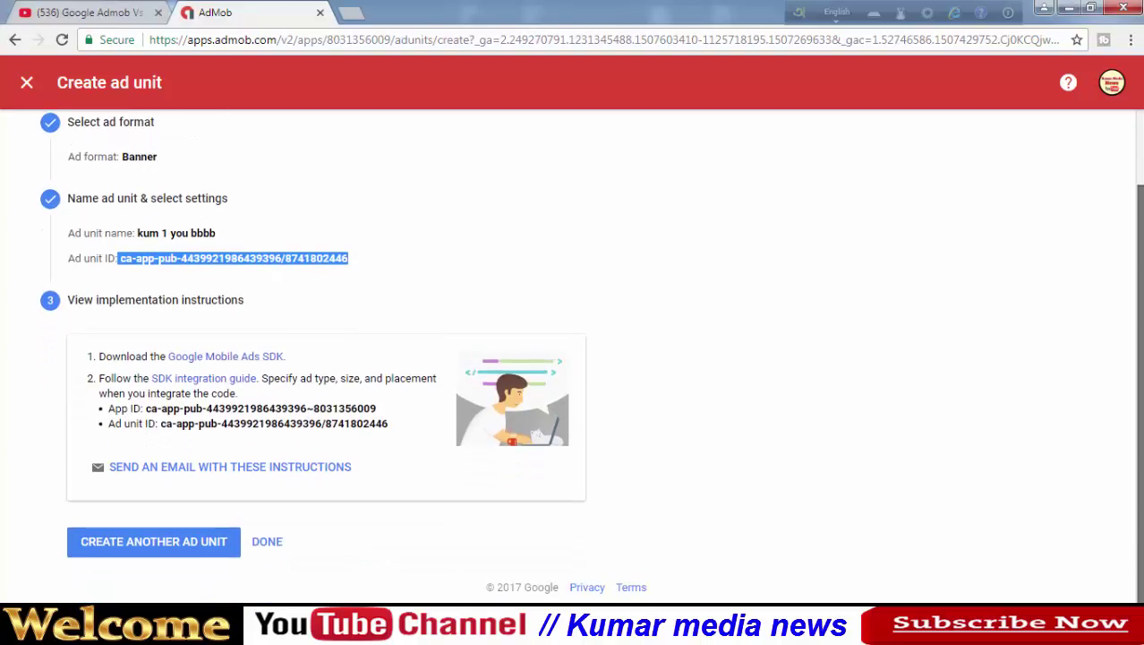
{"action": "left_click", "coordinate": [272, 545]}
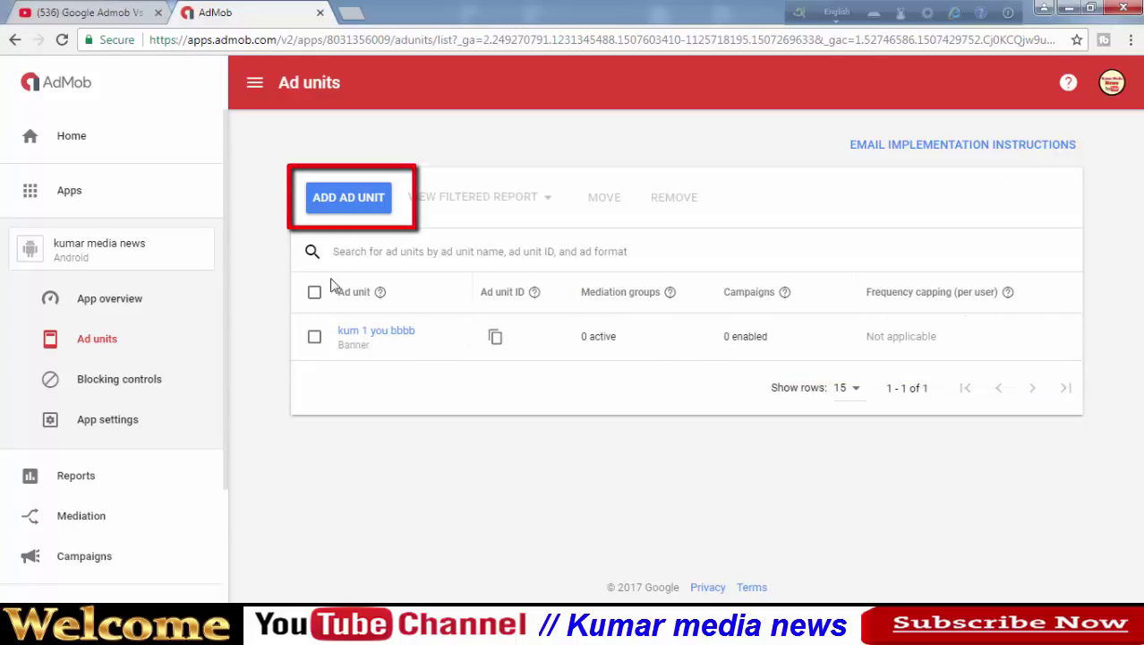
Step: Create a second ad unit in Interstitial format, named "kum 2 iiiiiiiiiii", and save it
{"action": "left_click", "coordinate": [351, 203]}
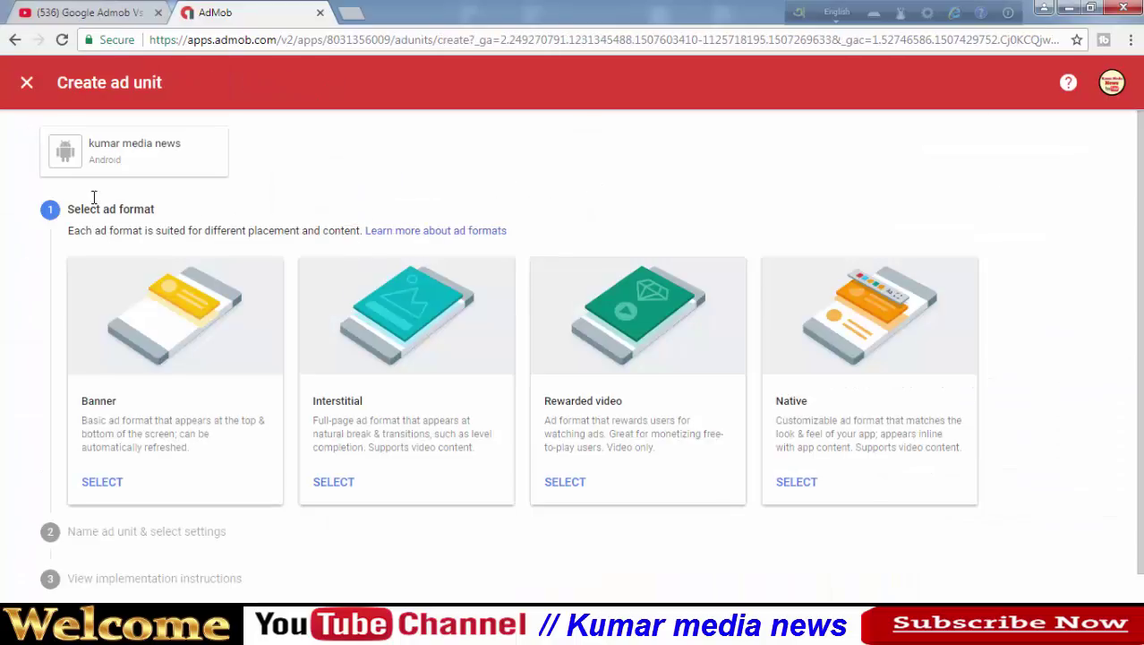
{"action": "left_click", "coordinate": [333, 483]}
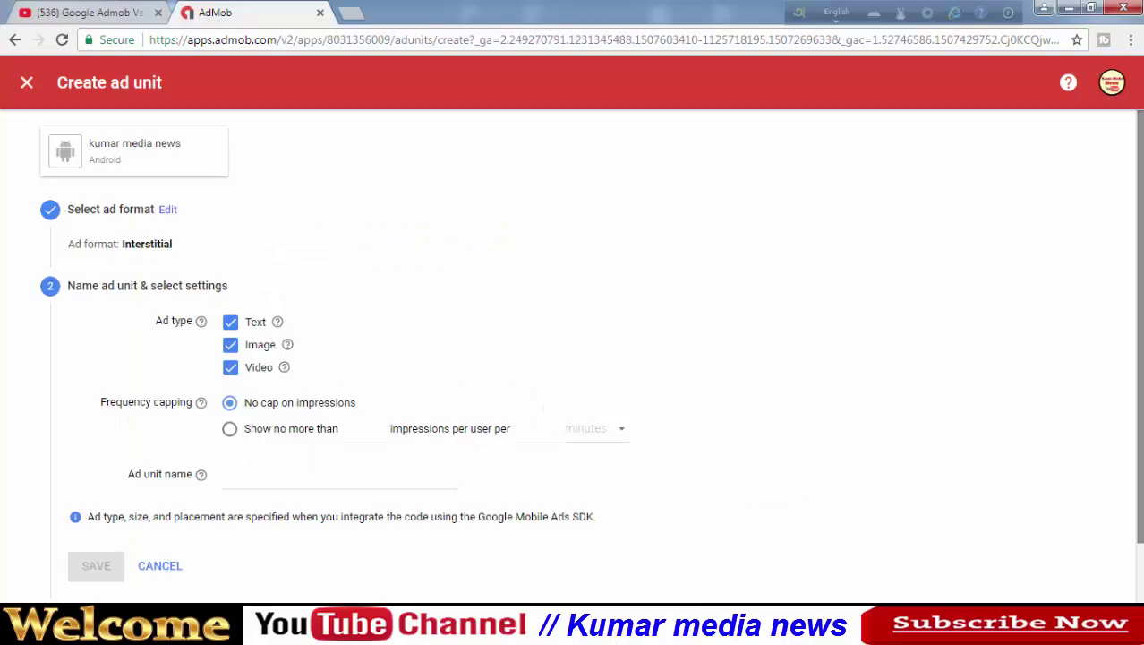
{"action": "scroll", "coordinate": [1131, 286], "scroll_direction": "down", "scroll_amount": 1}
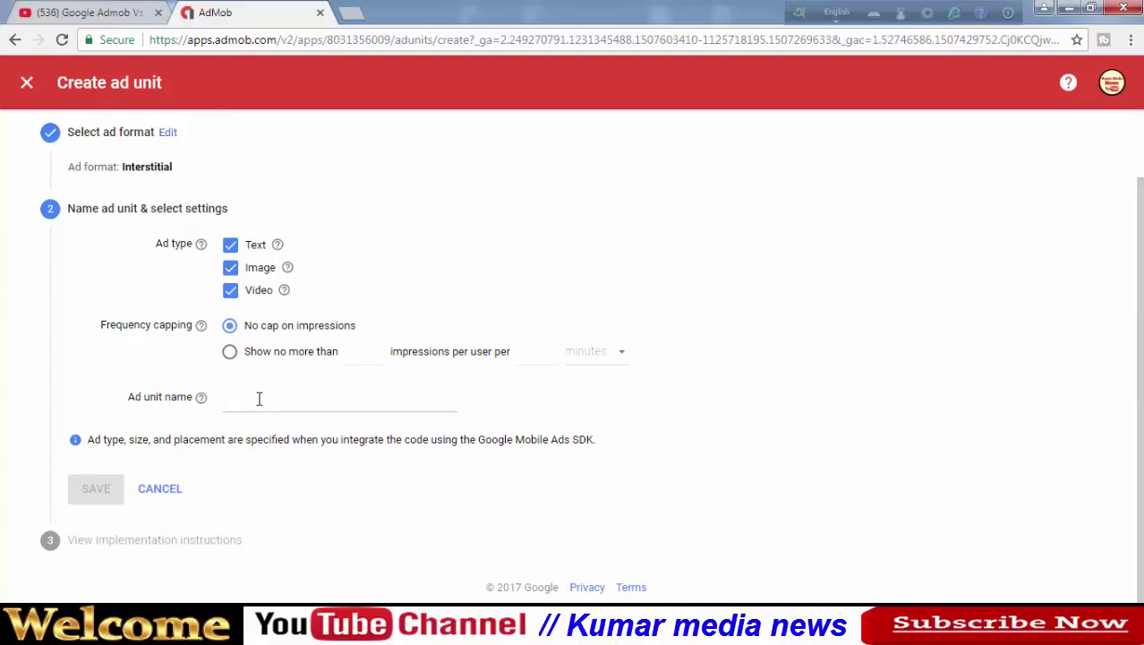
{"action": "left_click", "coordinate": [258, 400]}
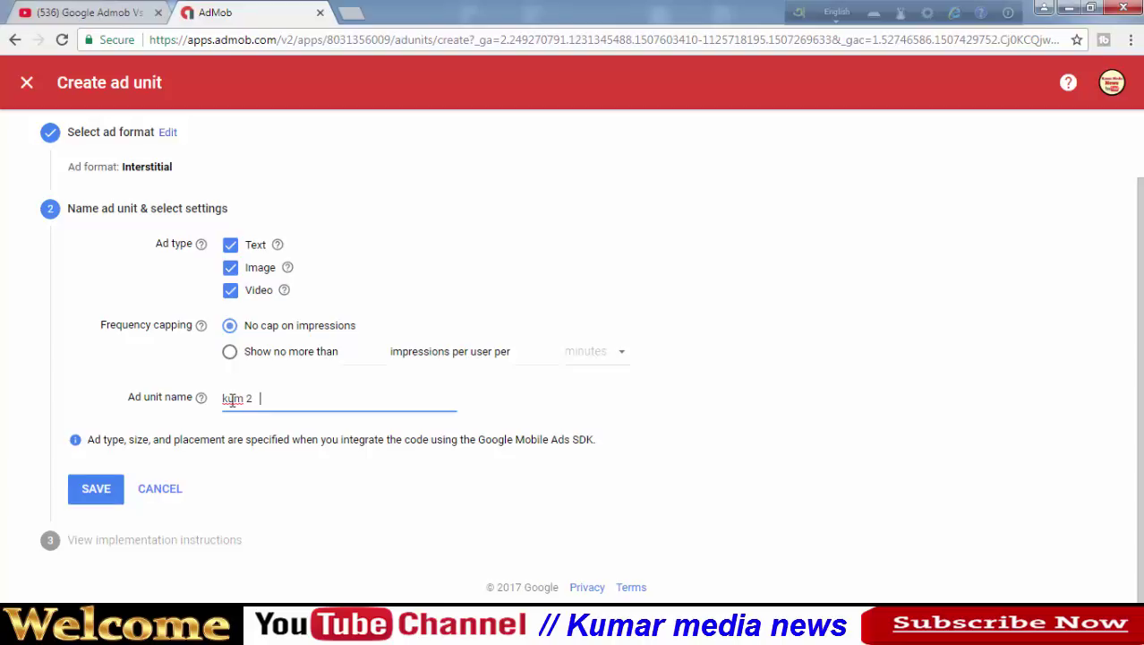
{"action": "type", "text": "iiiiiiiiiii"}
{"action": "left_click", "coordinate": [96, 492]}
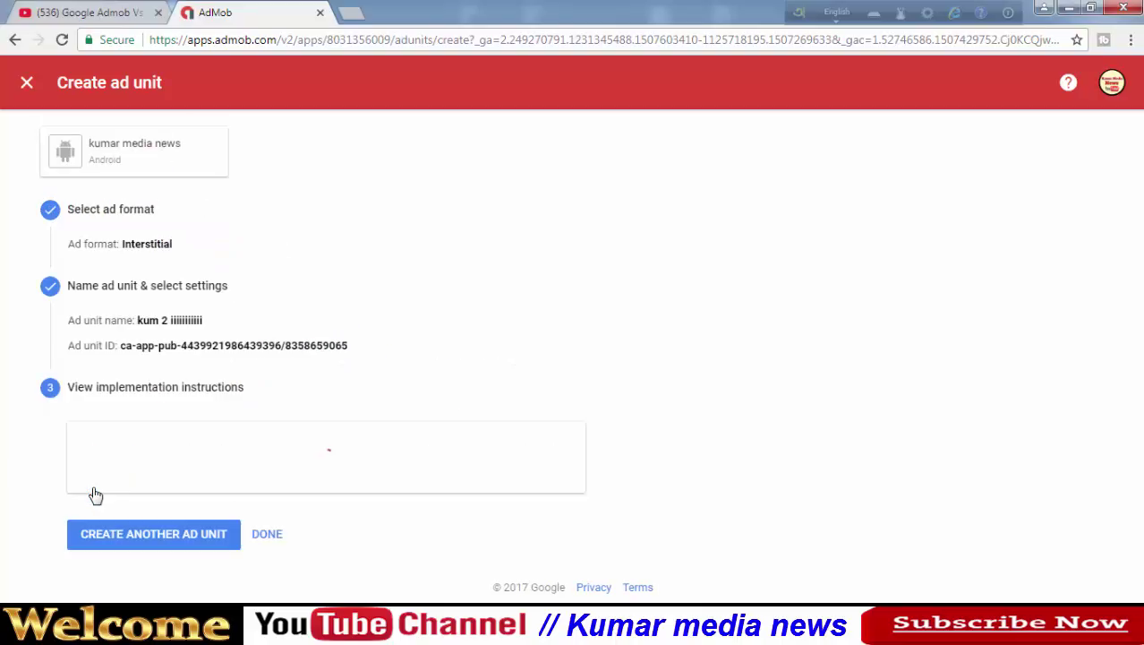